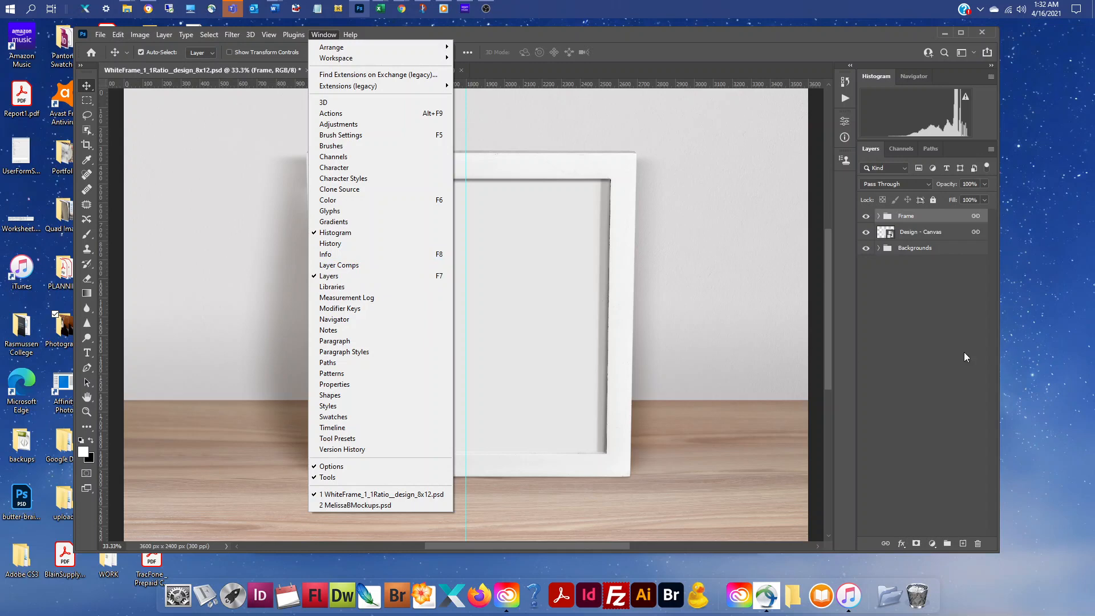
- Open the contents of the Design - Canvas smart object for editing
click(964, 357)
click(920, 301)
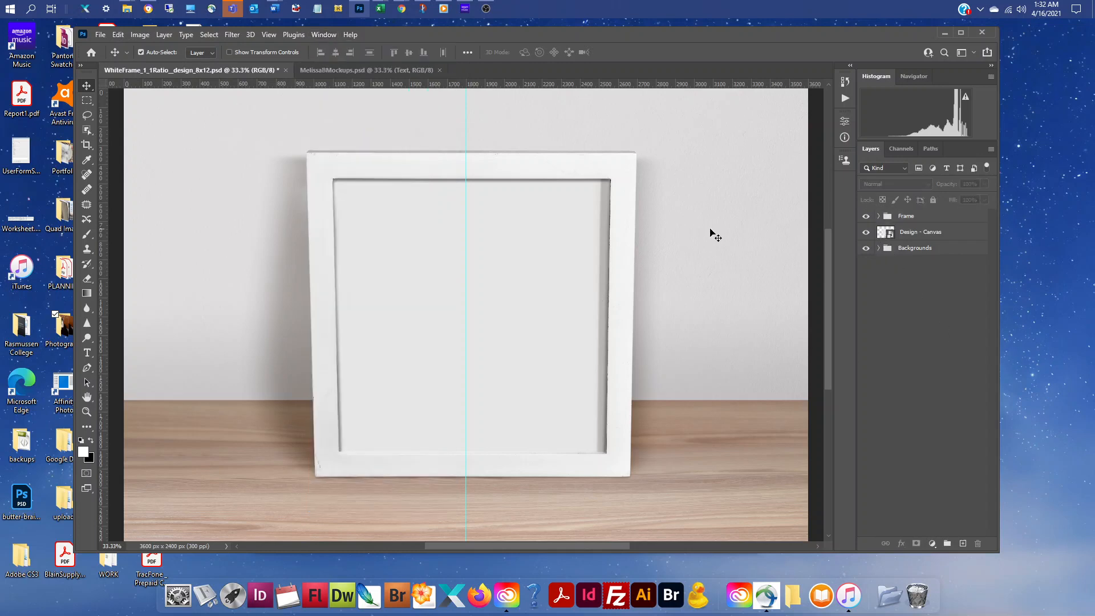
double_click(882, 234)
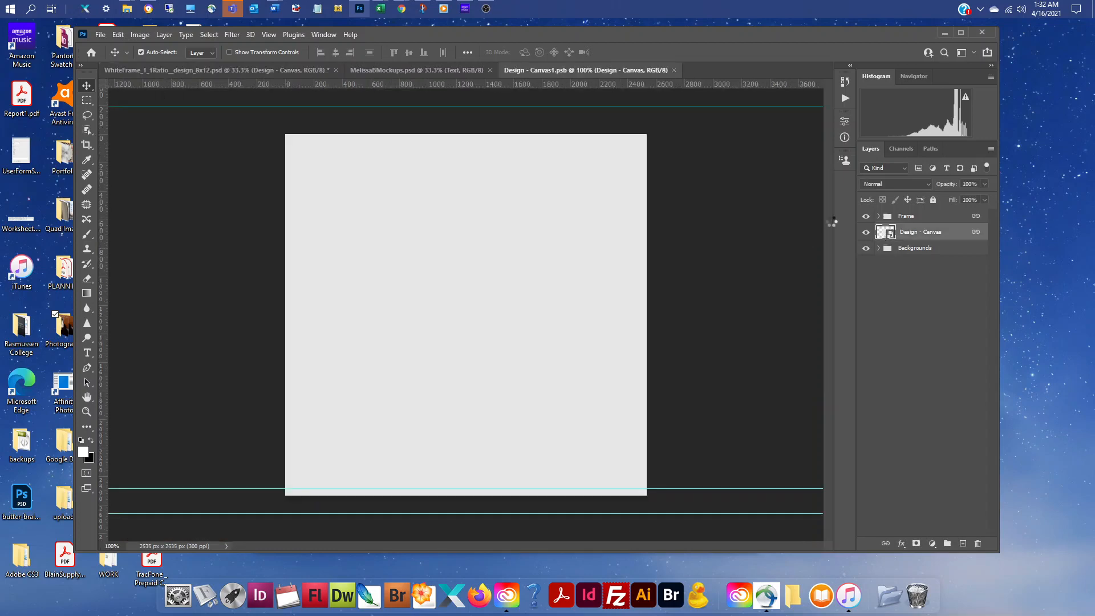
- Open the image astronomy-1867616.jpg from the 1_Art folder
click(103, 34)
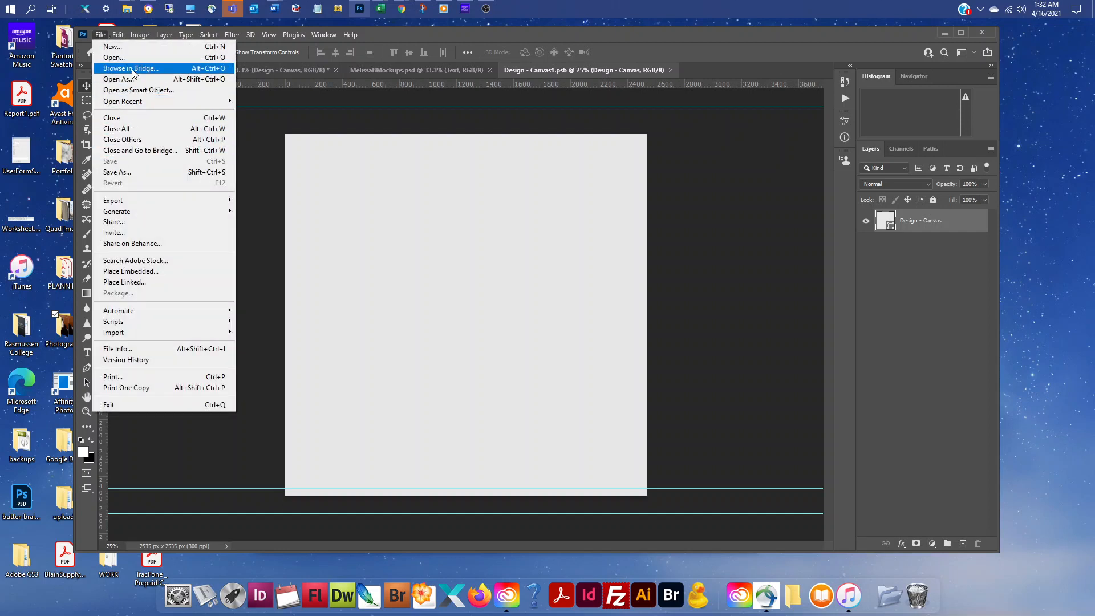
click(114, 57)
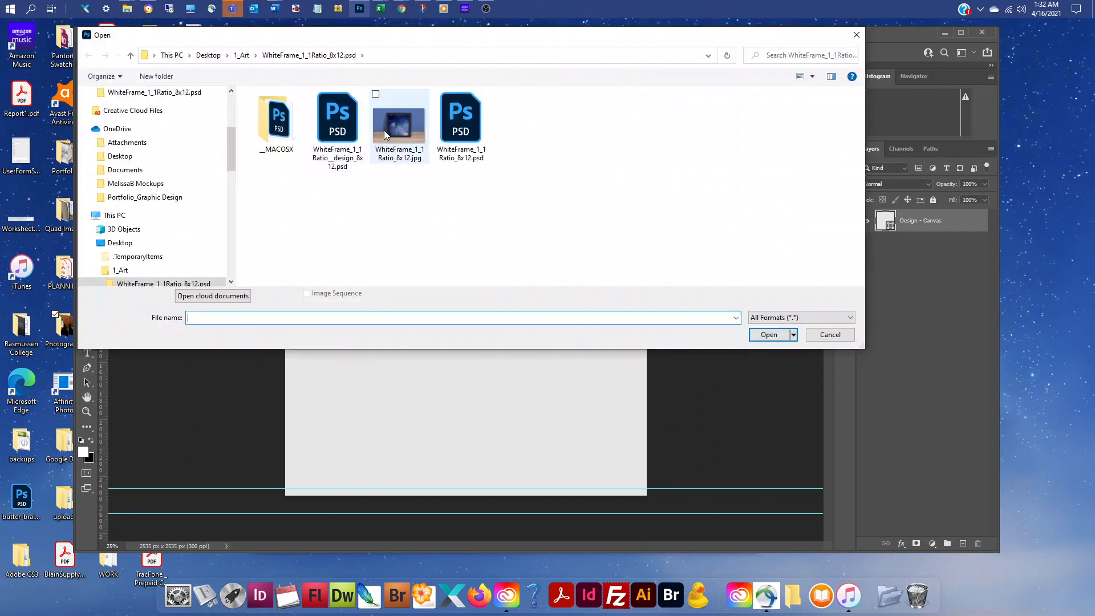
click(242, 55)
click(345, 134)
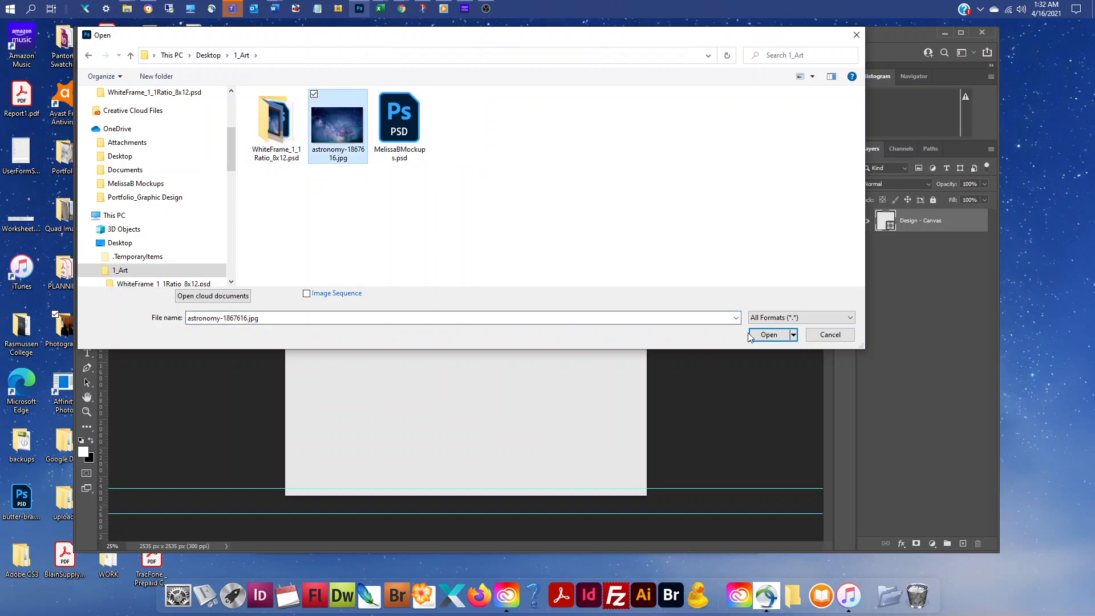
click(769, 335)
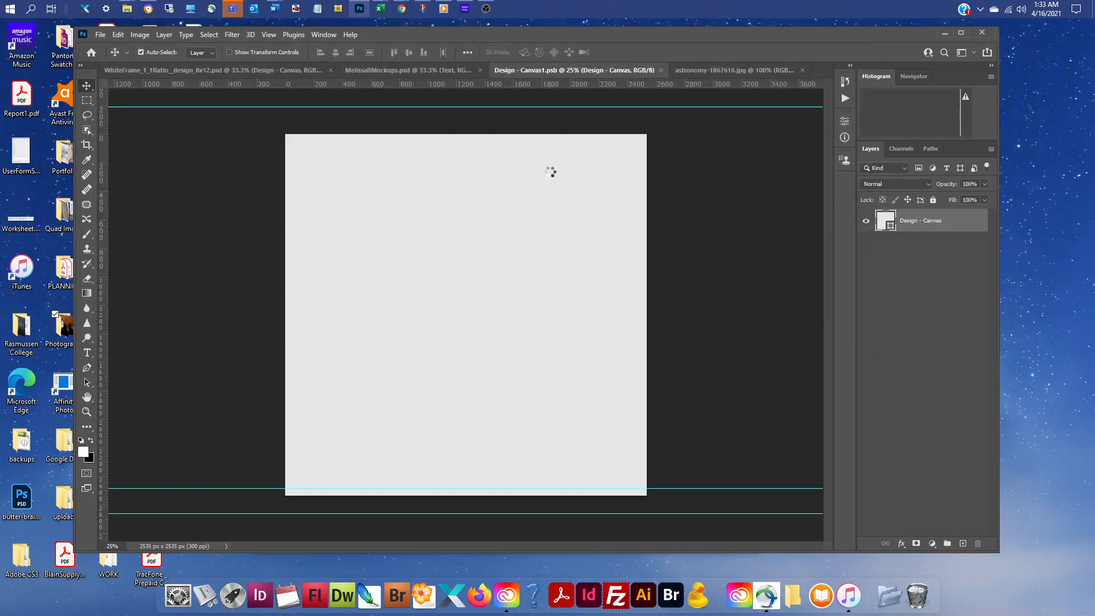
- Copy the entire astronomy image and paste it into the Design - Canvas1.psb document
click(208, 34)
click(214, 43)
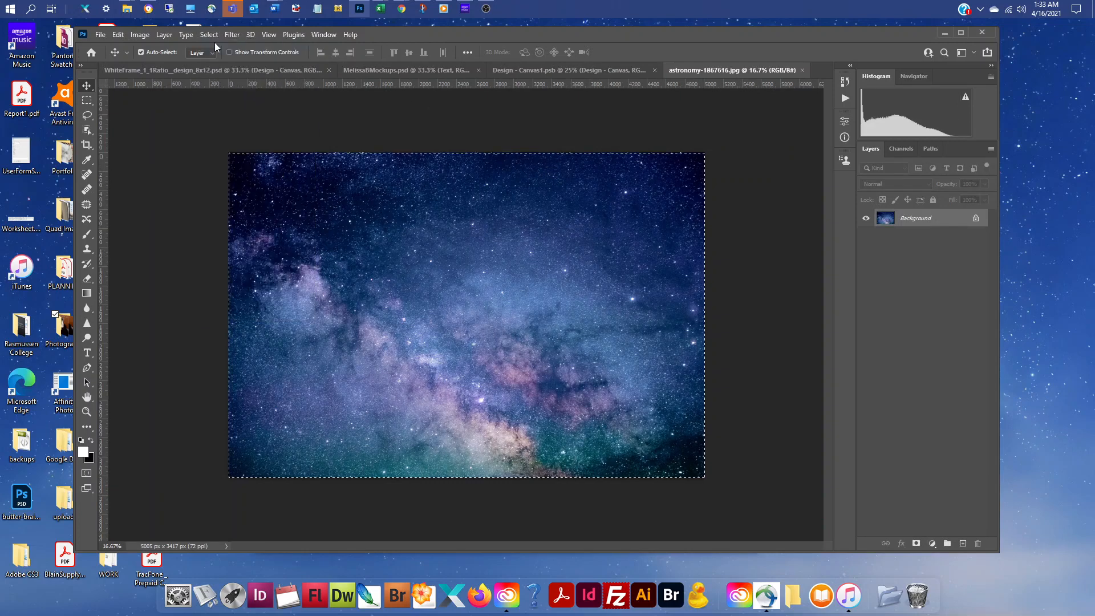
click(119, 34)
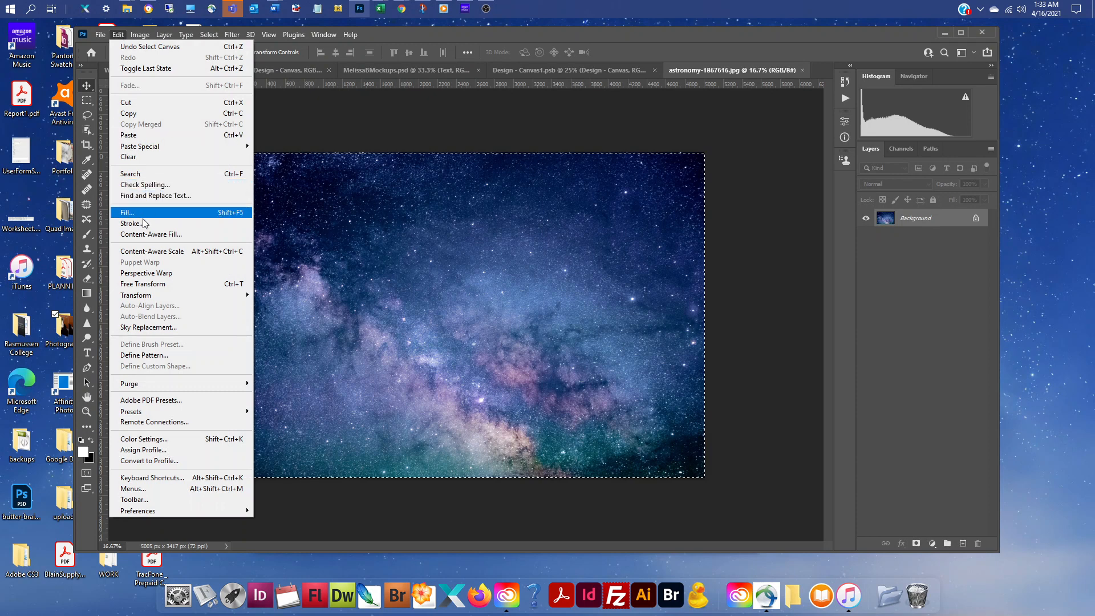
click(142, 114)
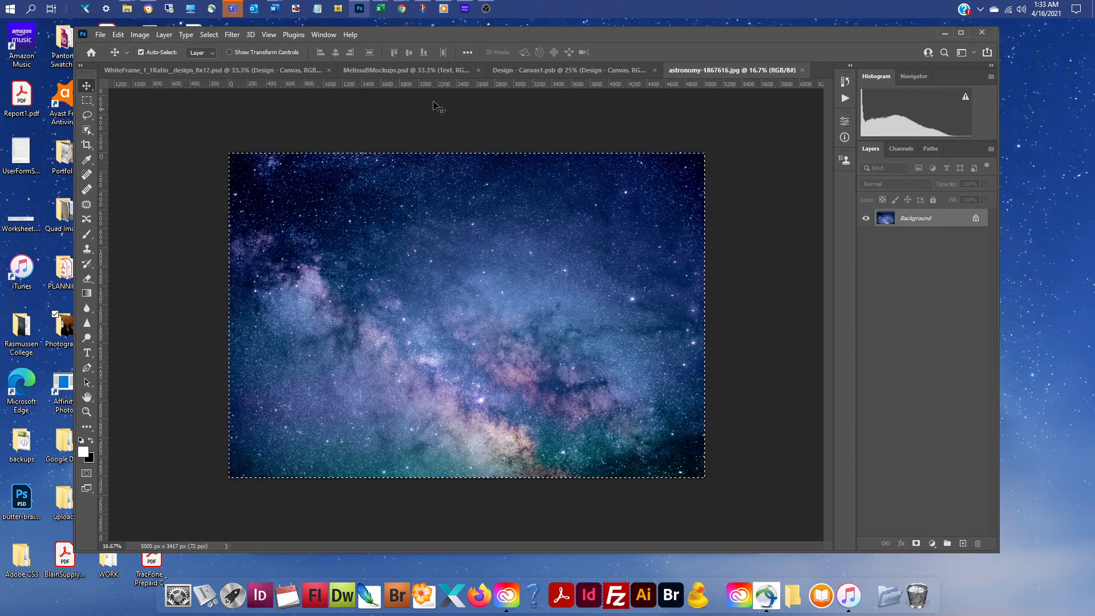
click(556, 70)
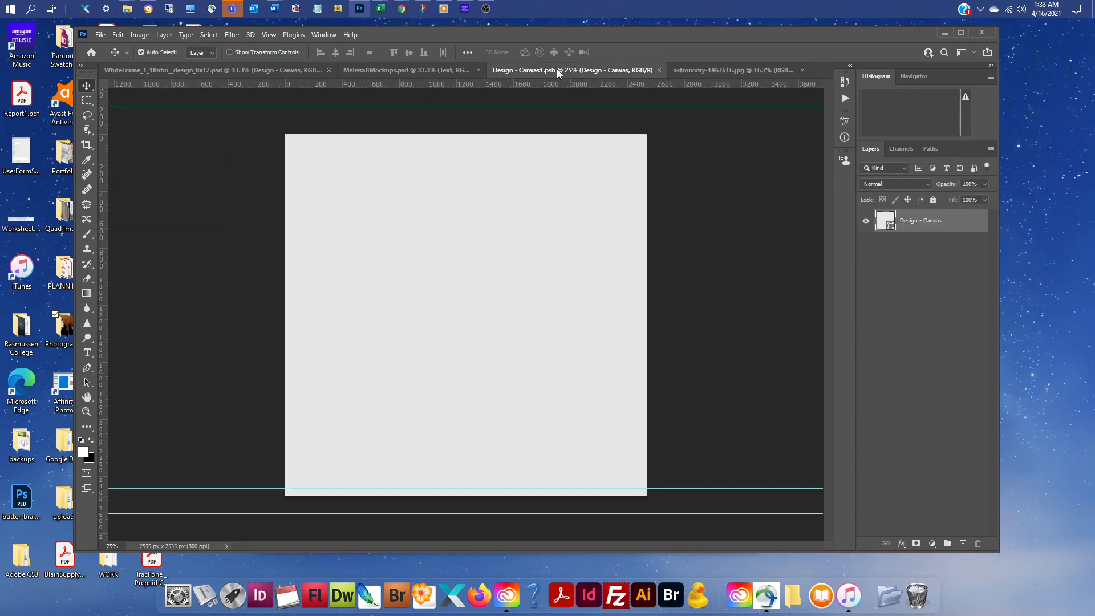
click(123, 35)
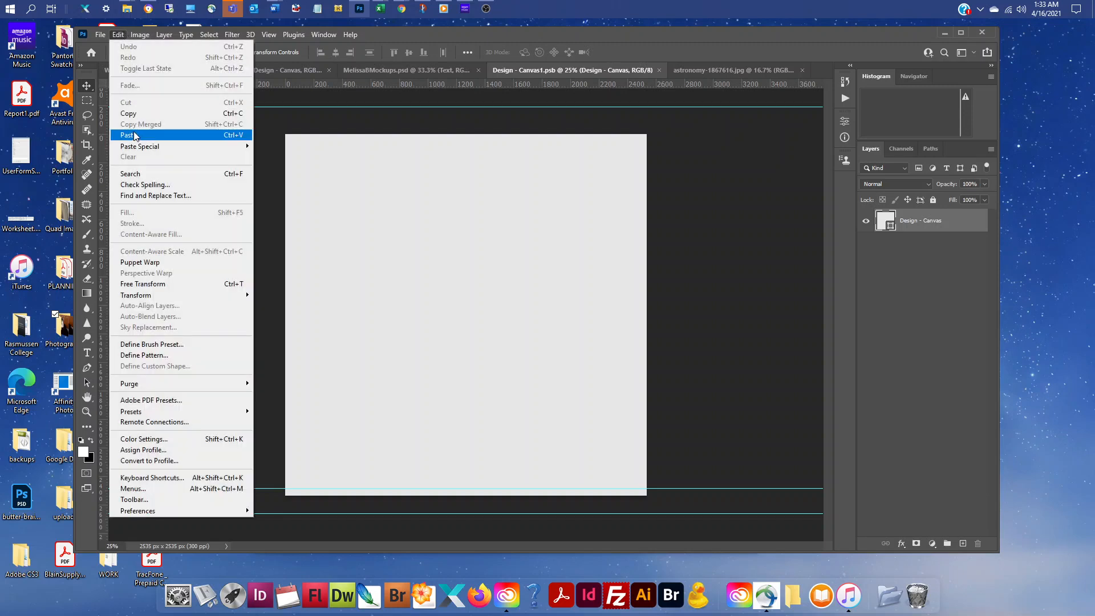
click(156, 133)
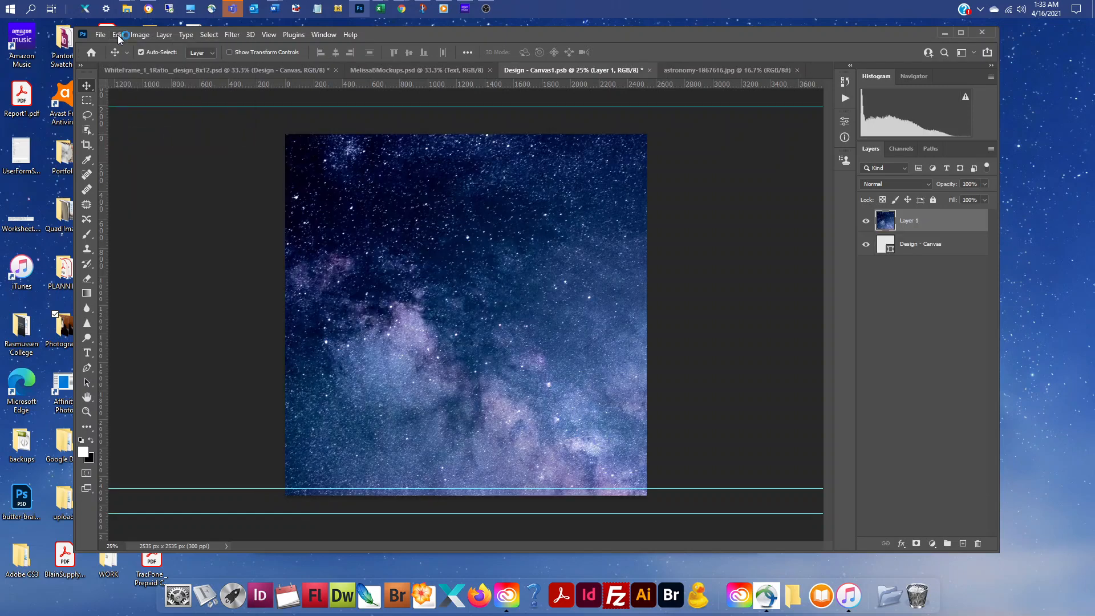
- Scale the pasted galaxy layer proportionally to about 75% with Free Transform so its height fits the square canvas
click(119, 35)
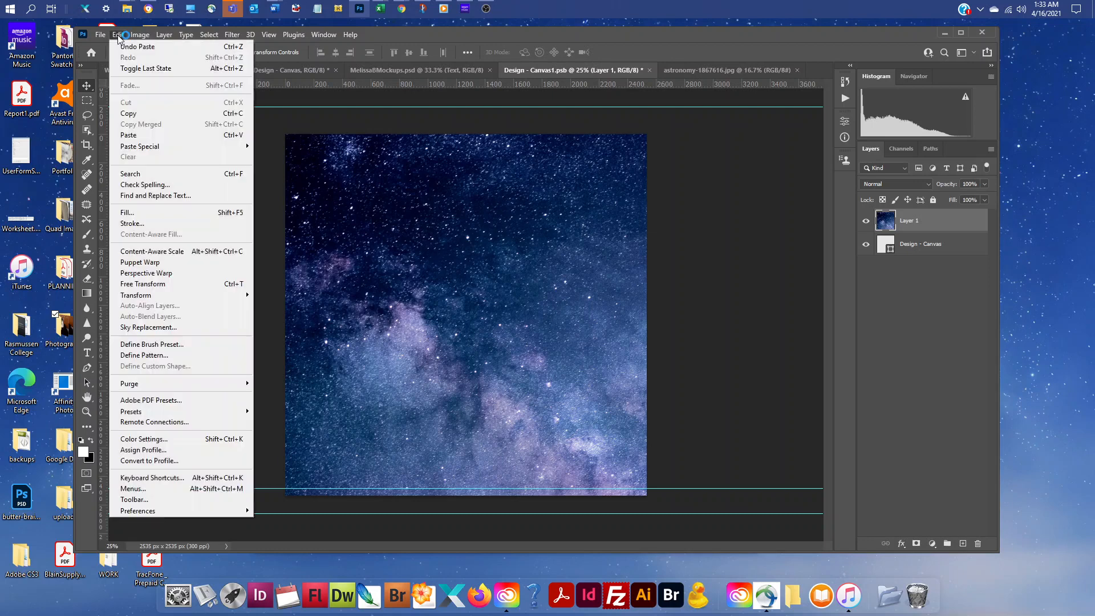
click(148, 283)
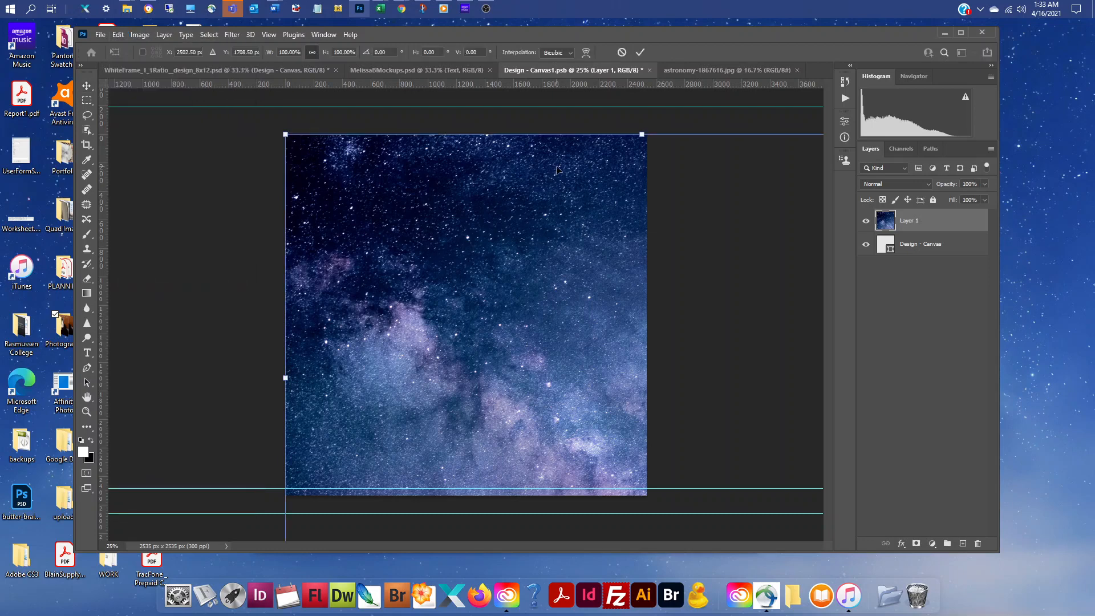
key(ctrl+minus)
key(ctrl+minus)
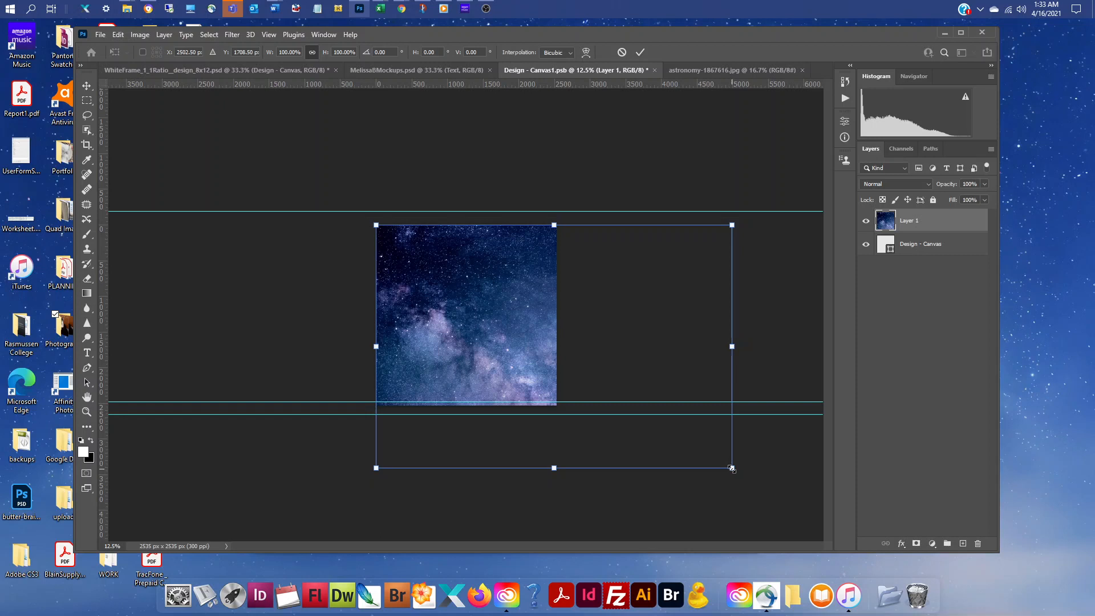
drag(732, 468, 651, 394)
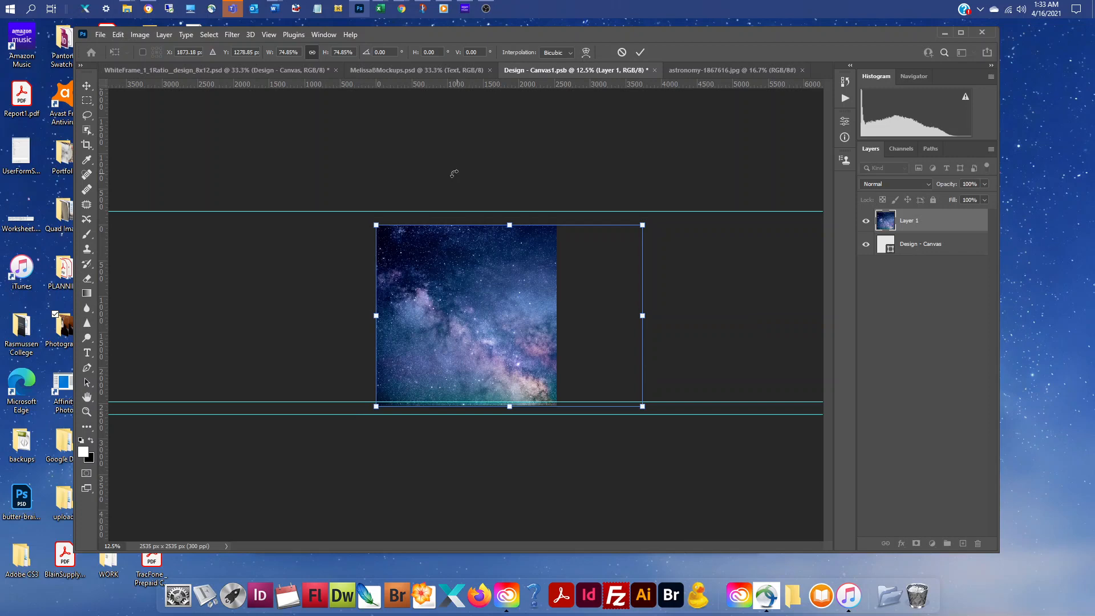
click(118, 35)
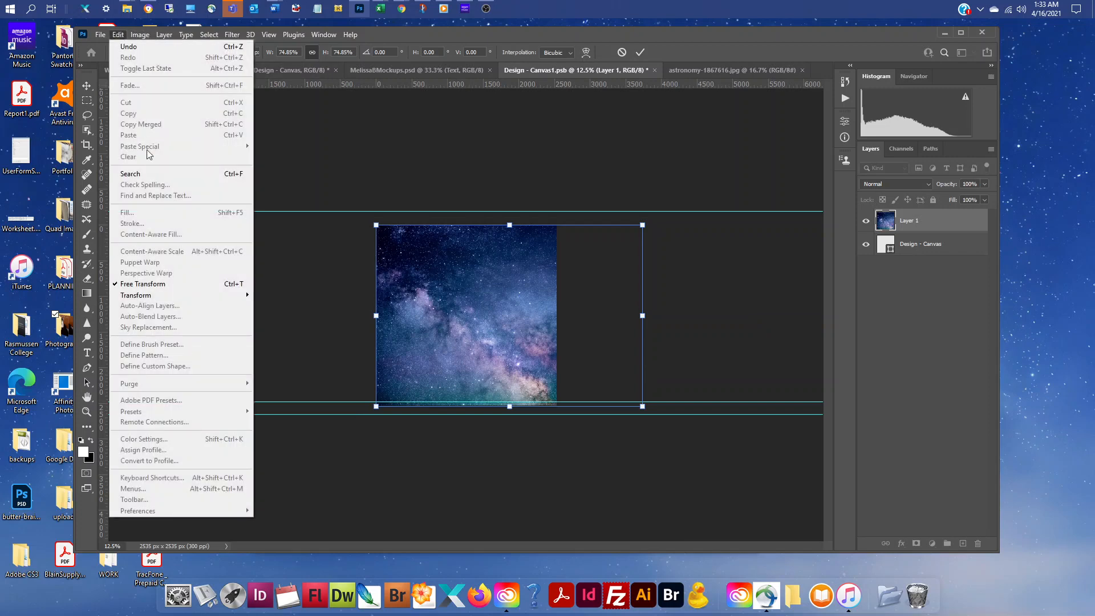
click(557, 129)
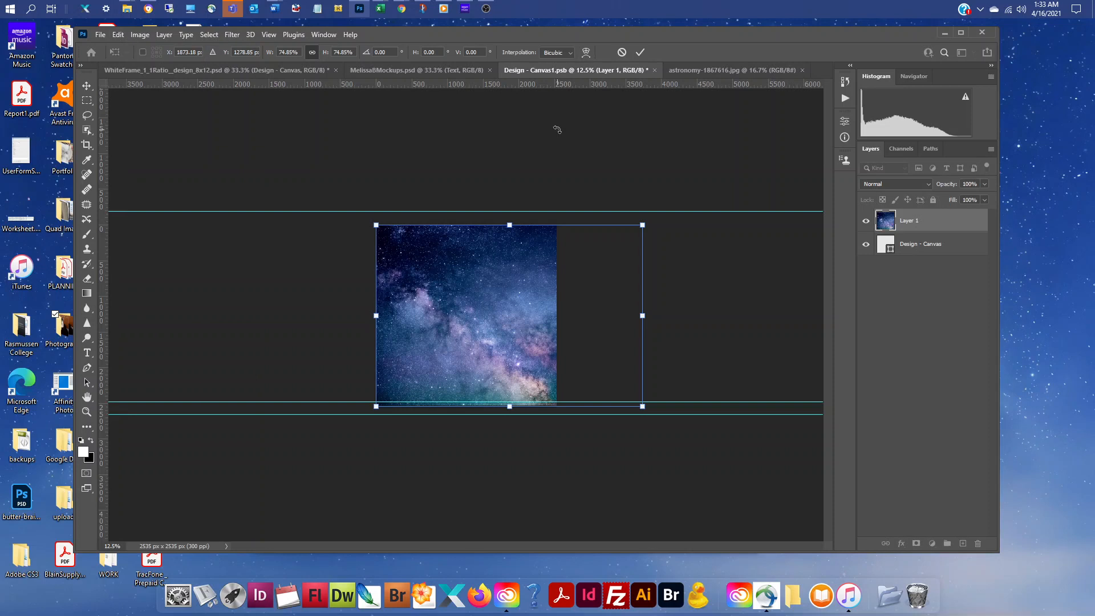
key(Return)
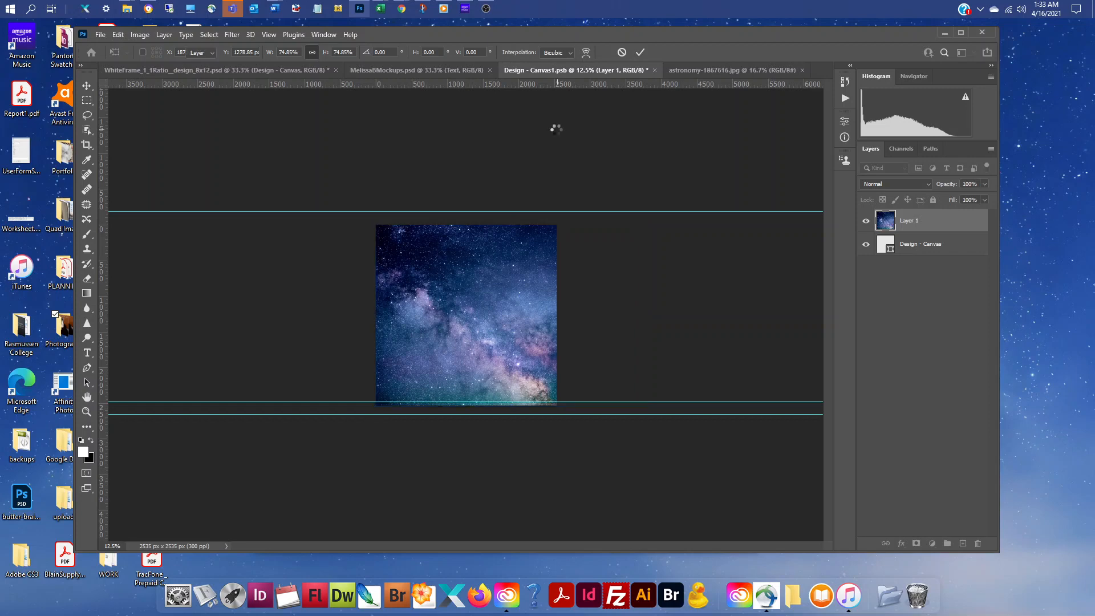
- Save the Design - Canvas1.psb artwork, and close both it and the astronomy image
click(102, 34)
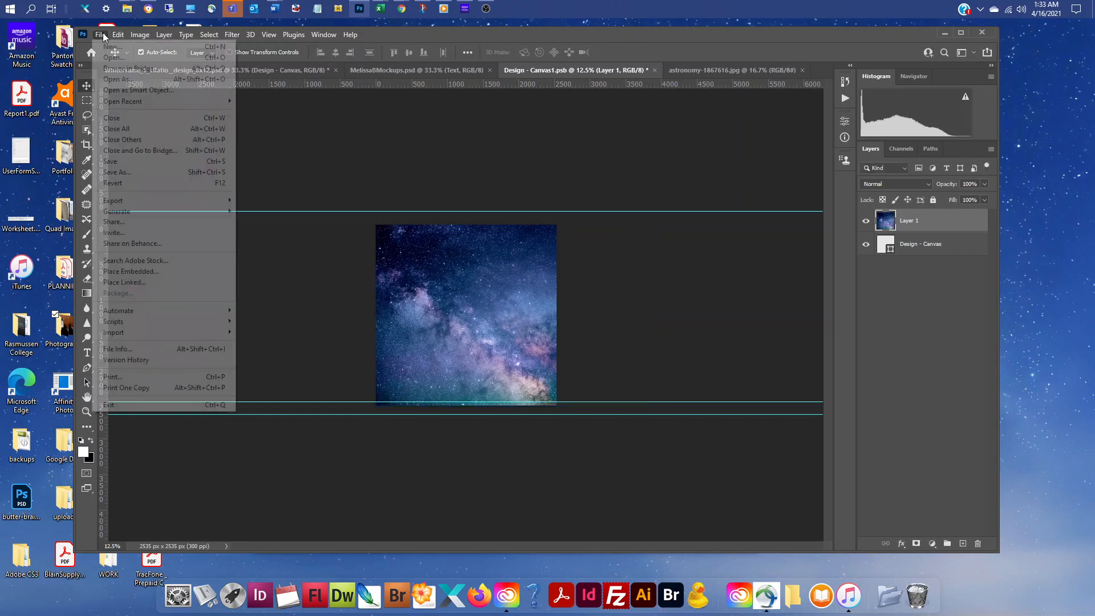
click(126, 163)
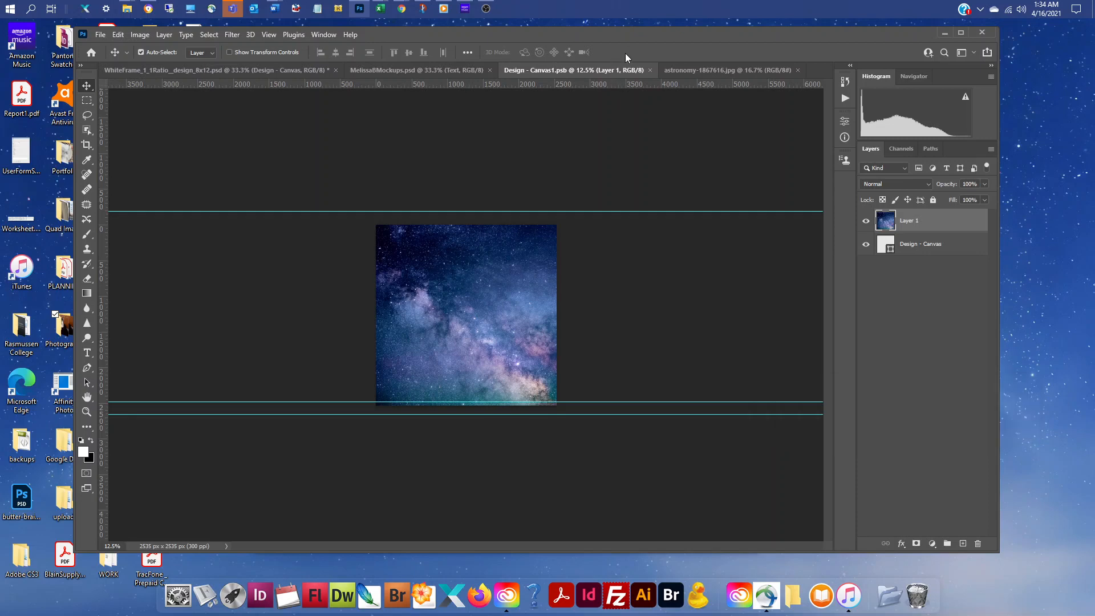
click(651, 69)
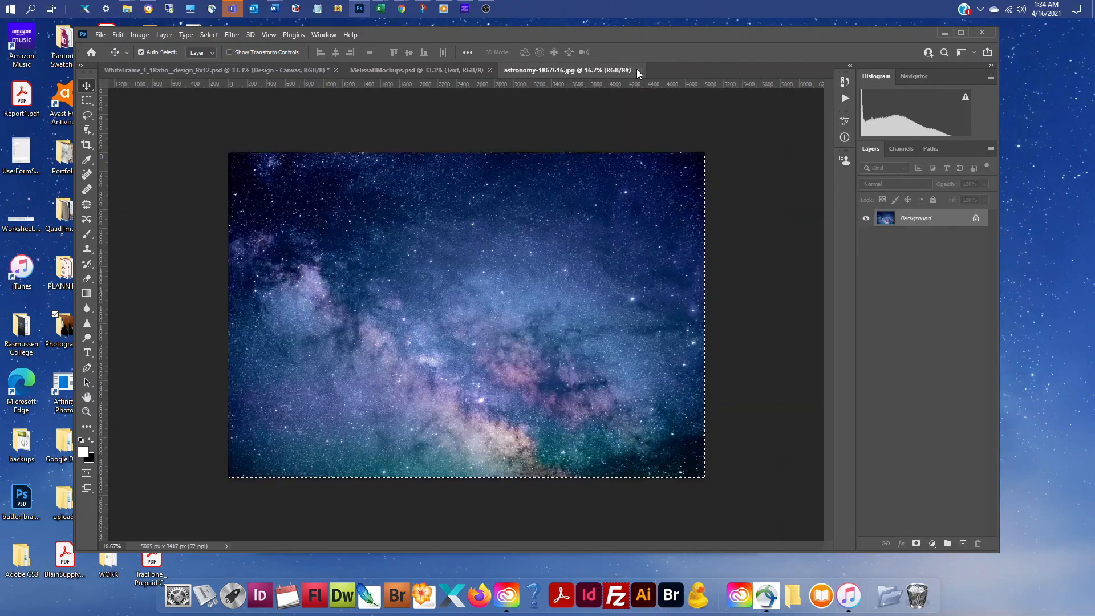
key(ctrl+w)
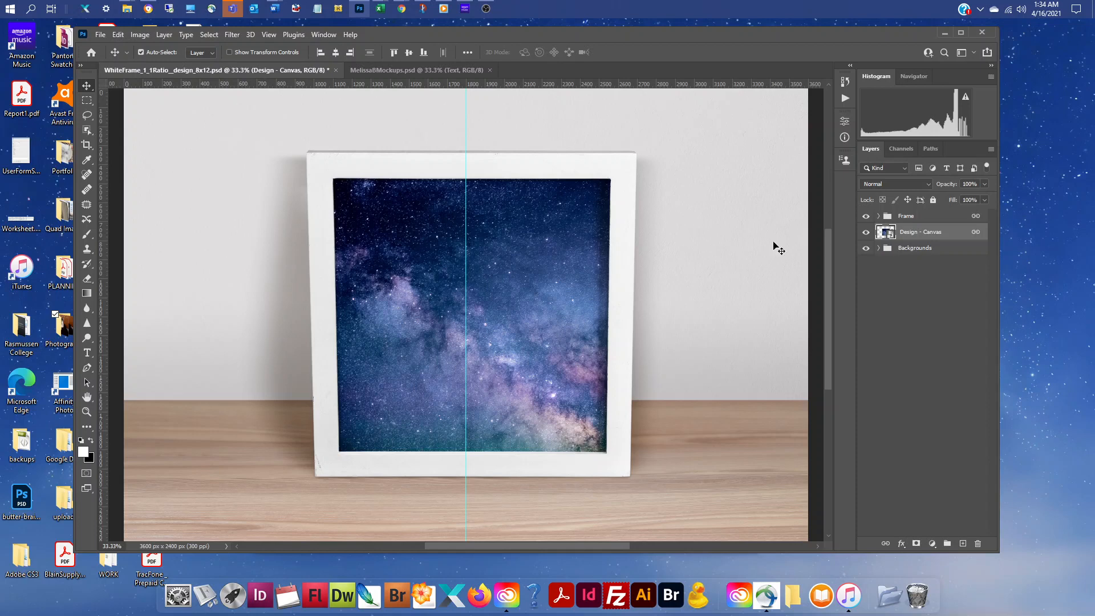
- Change the fill of the Color - Frame layer inside the nested Frame group to black (000000)
click(879, 217)
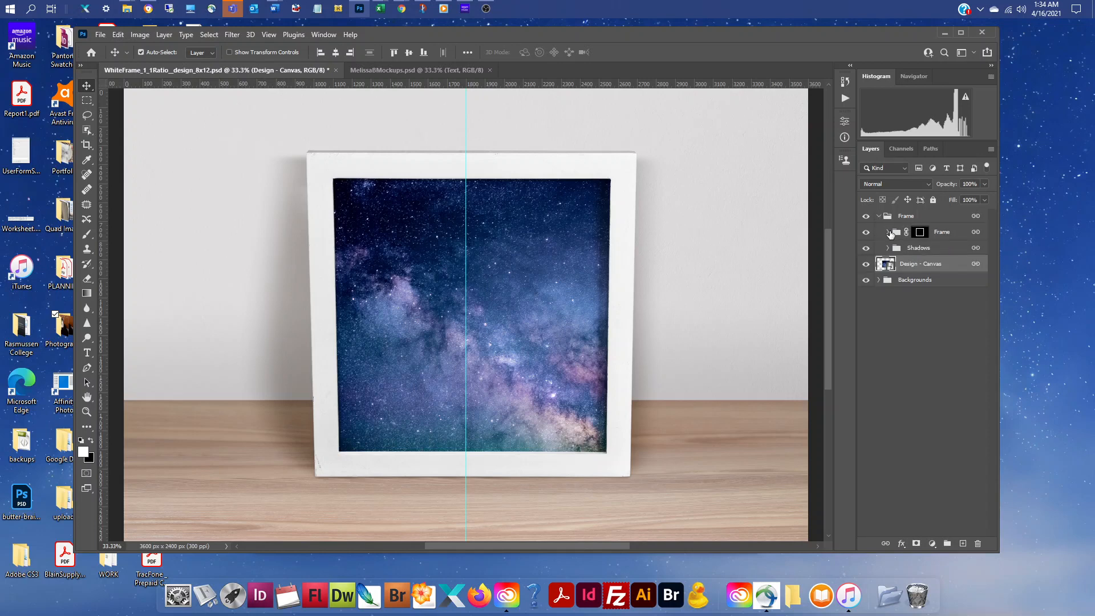
click(888, 233)
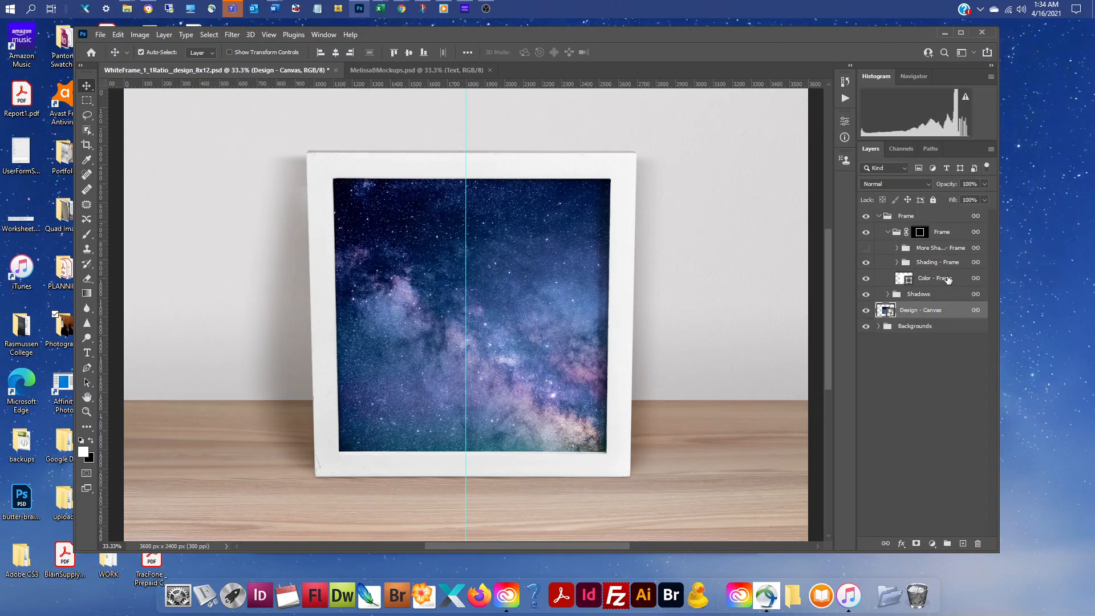
double_click(906, 279)
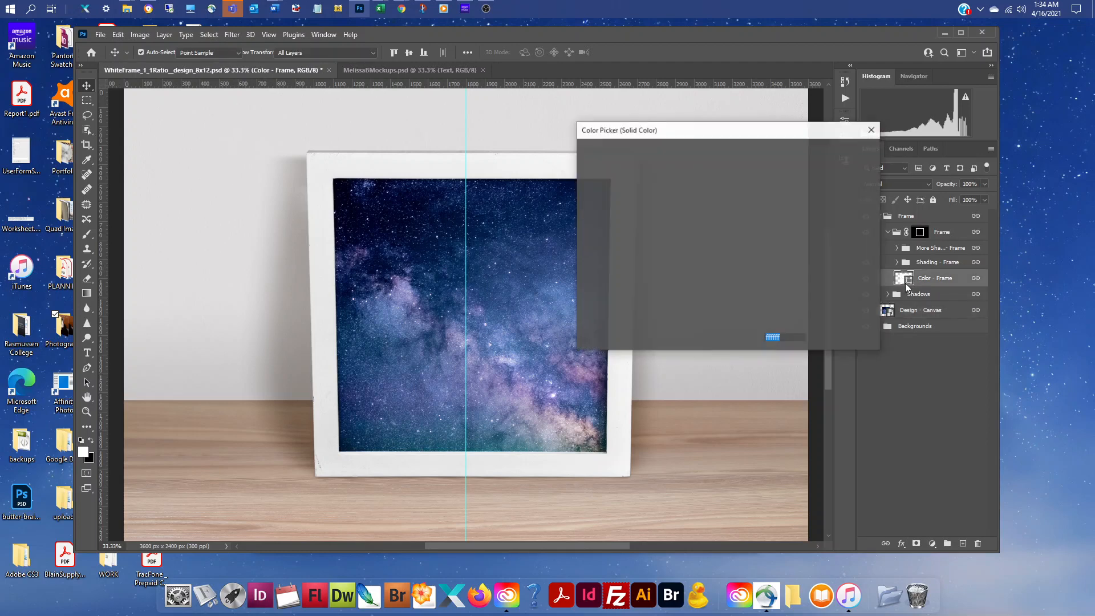
drag(709, 132, 711, 117)
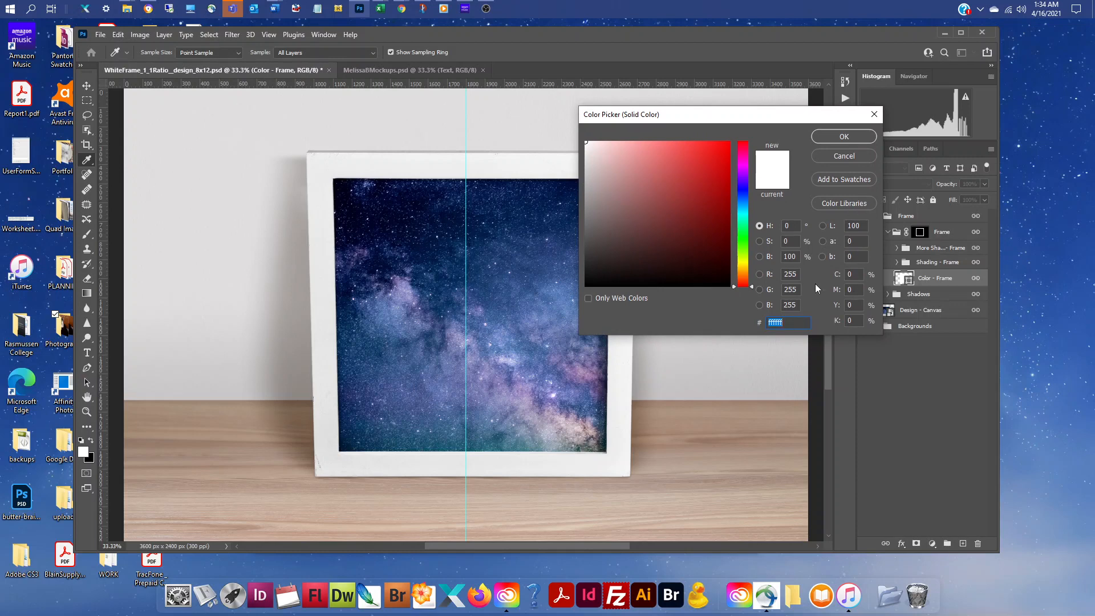
mouse_move(745, 190)
mouse_down()
mouse_move(750, 210)
mouse_move(745, 198)
mouse_up()
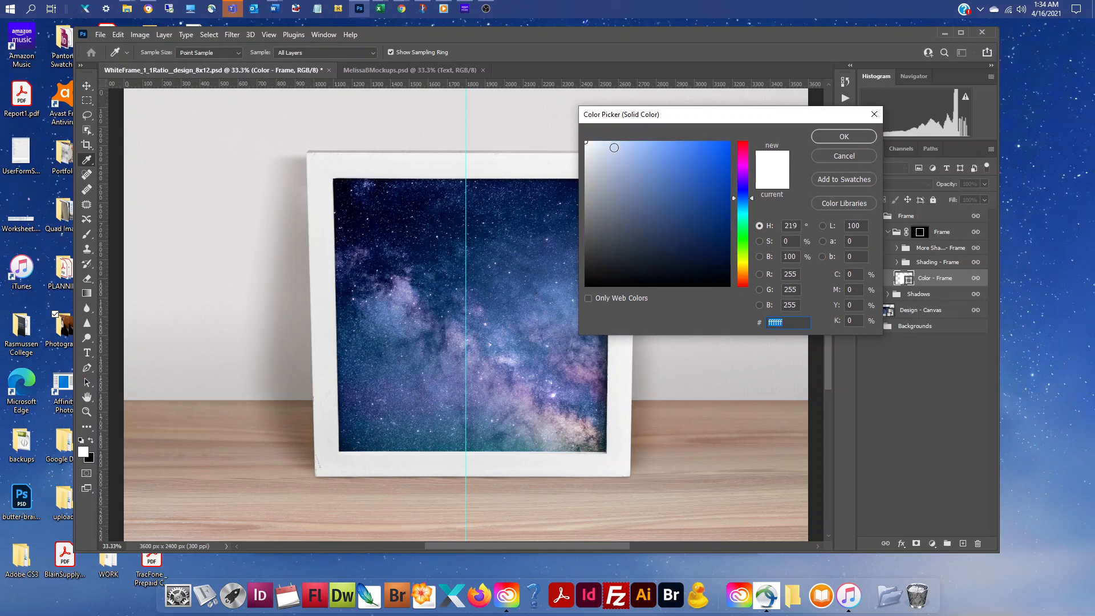
mouse_move(596, 152)
mouse_down()
mouse_move(658, 197)
mouse_move(574, 306)
mouse_up()
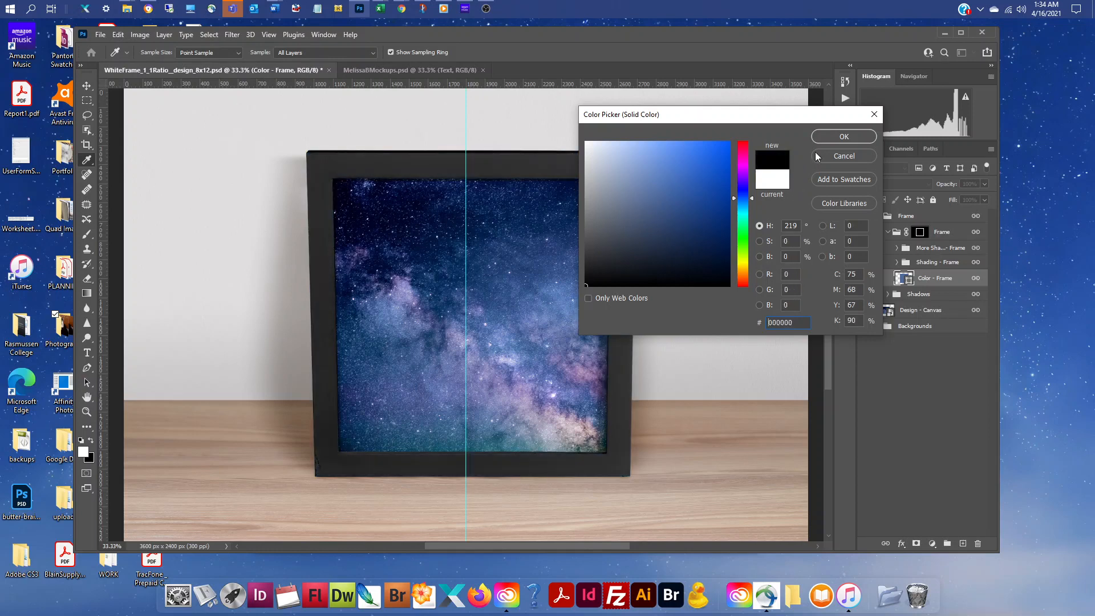
click(845, 137)
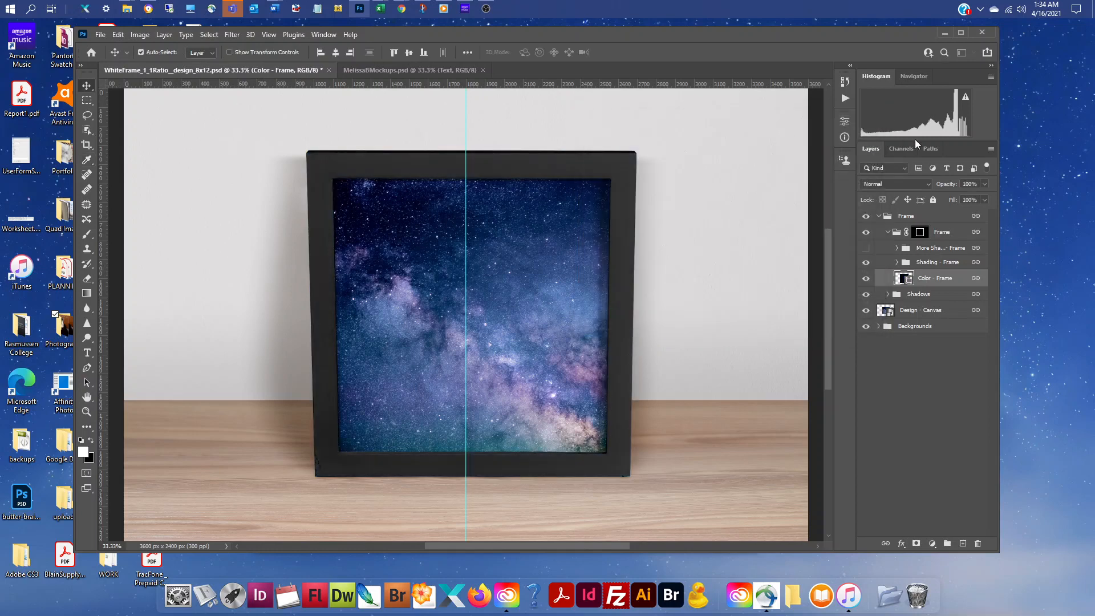
- Recolour the Change Wall Color layer in the Color Changing Wall group to blue 4f71b0, sampled from the galaxy artwork
click(879, 326)
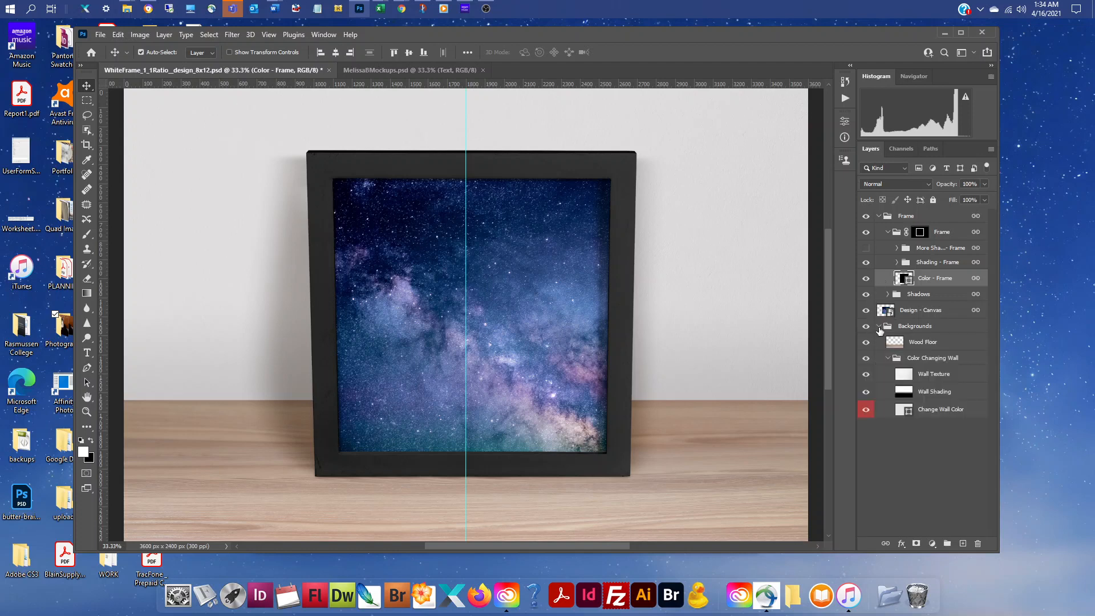
click(888, 359)
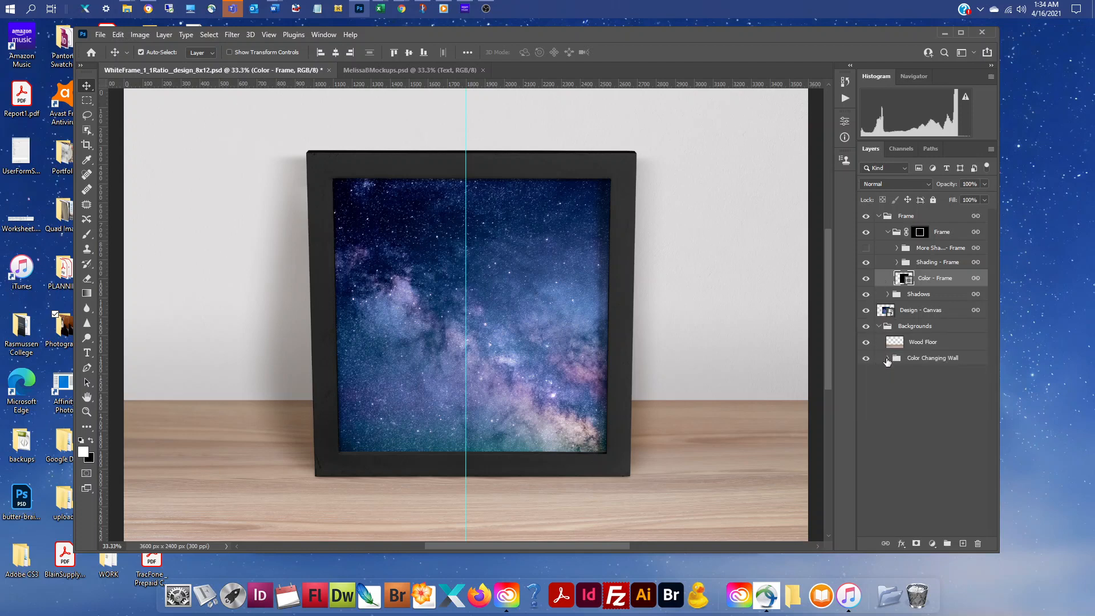
click(888, 358)
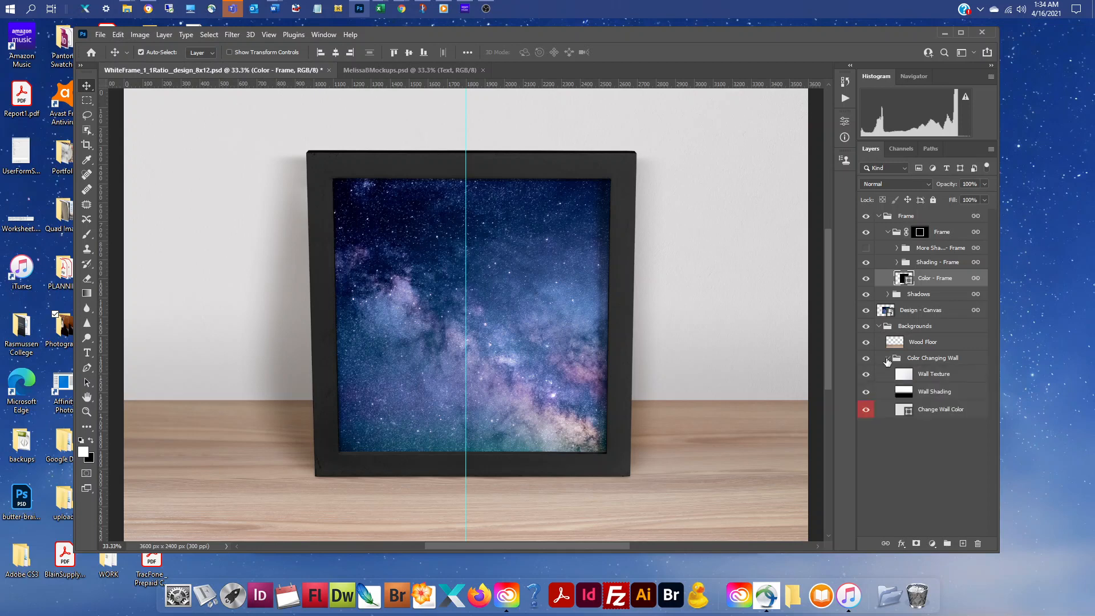
click(905, 412)
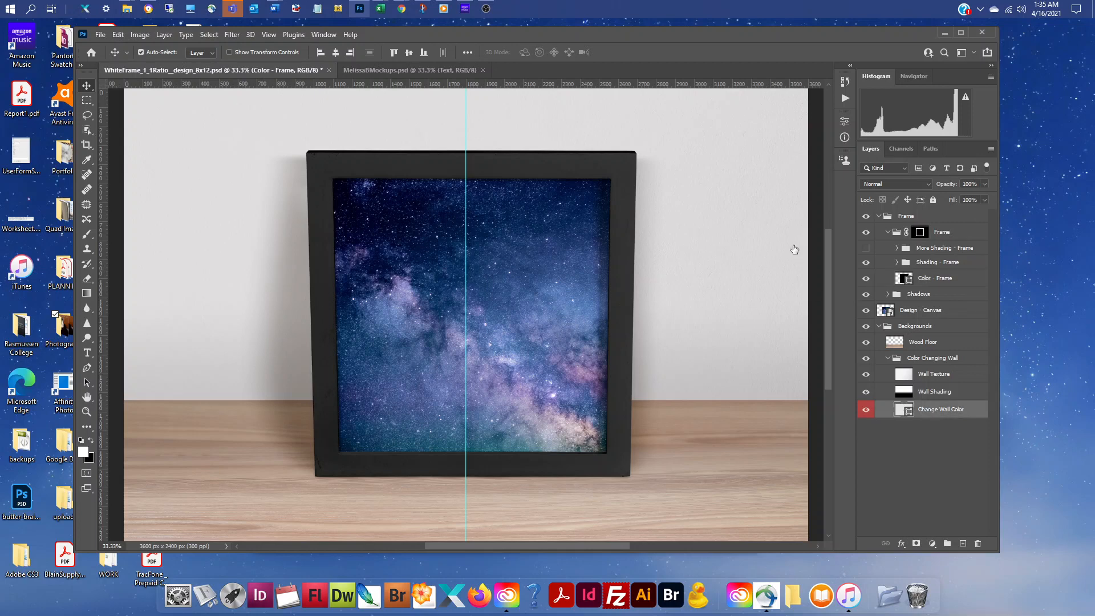
double_click(904, 409)
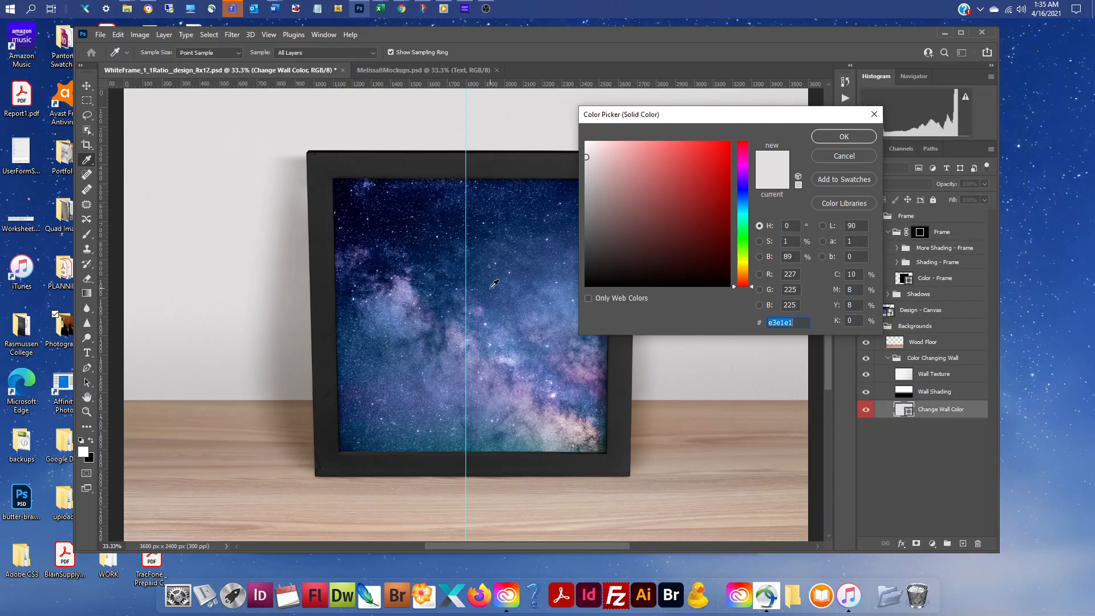
click(559, 291)
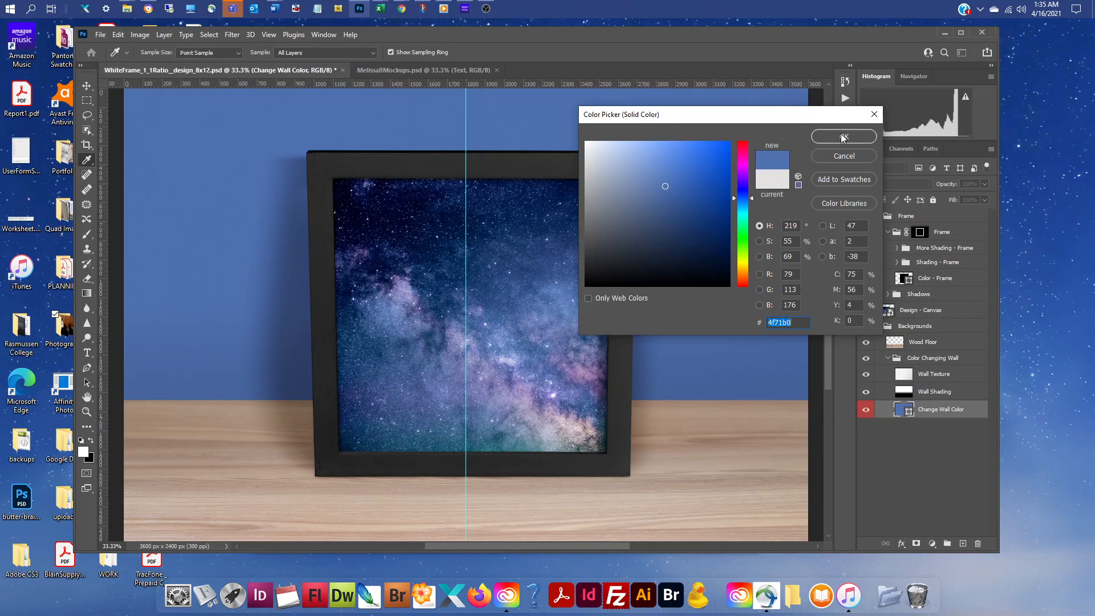
click(859, 137)
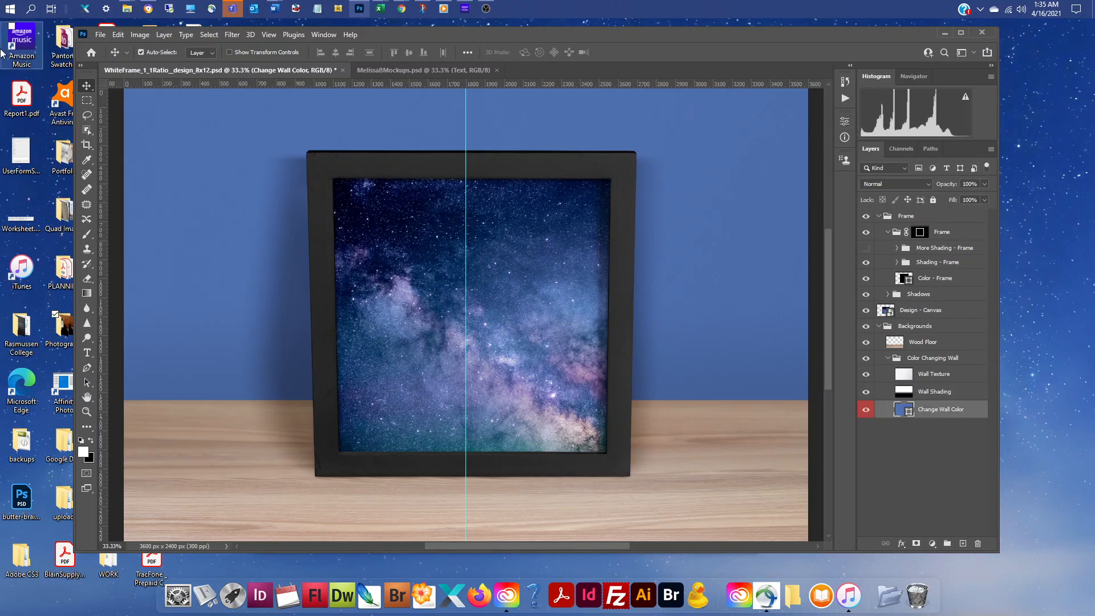
- Save a JPEG copy of the mockup as WhiteFrame_1_1Ratio__design_8x12.jpg with maximum quality 12 and the Baseline Standard format
click(97, 36)
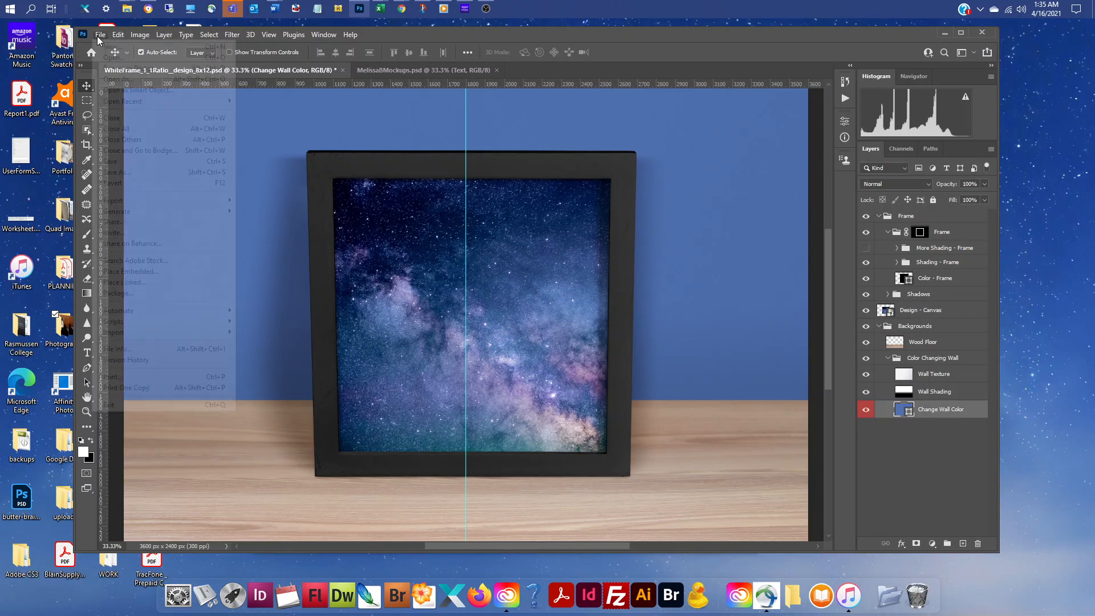
click(104, 173)
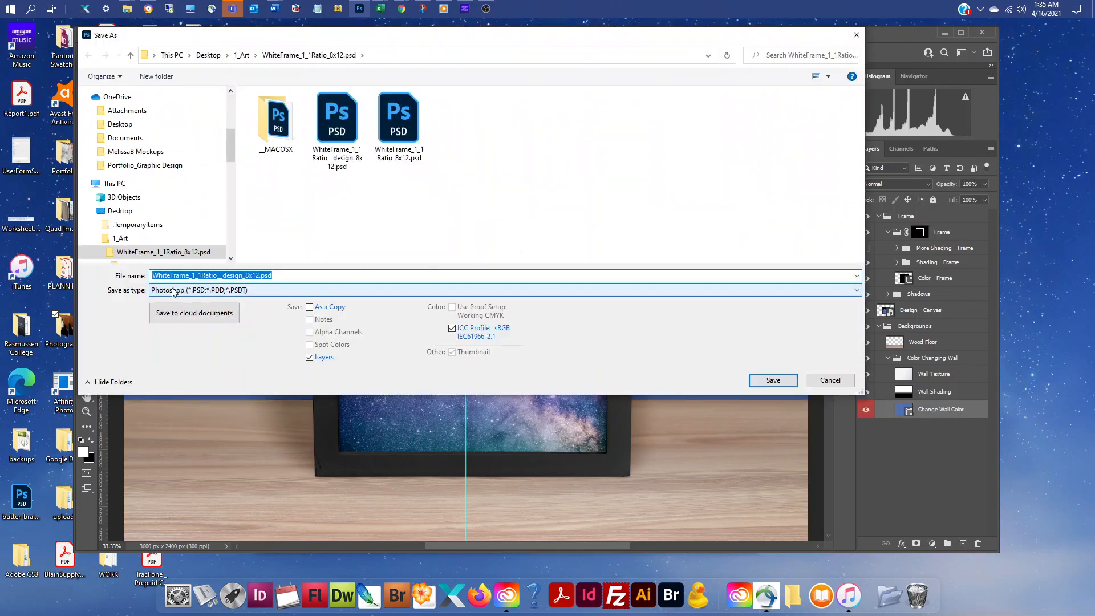
click(205, 291)
click(180, 378)
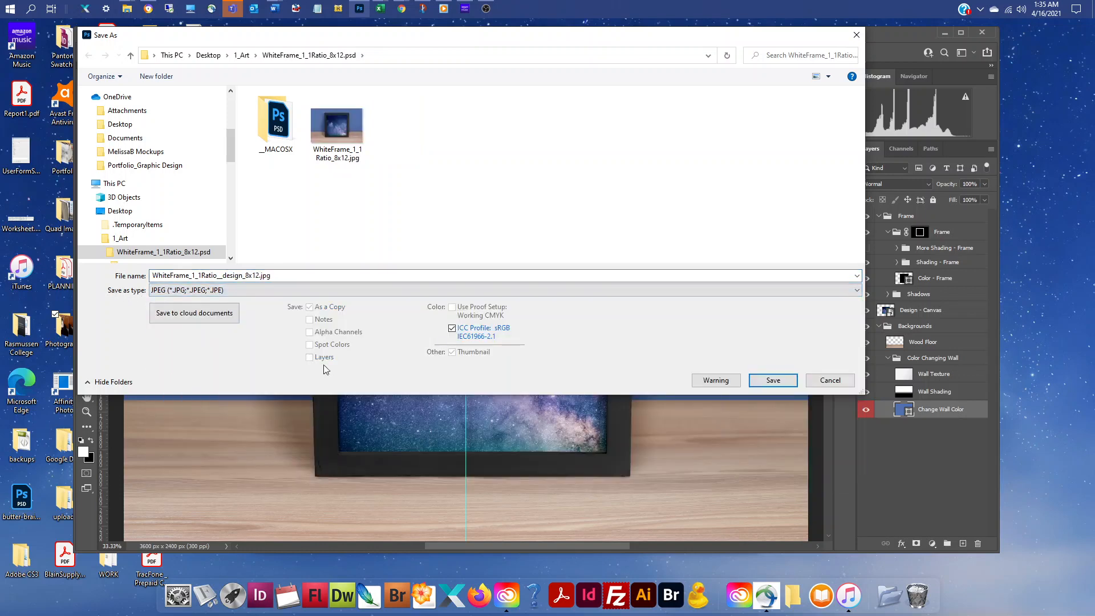
click(773, 380)
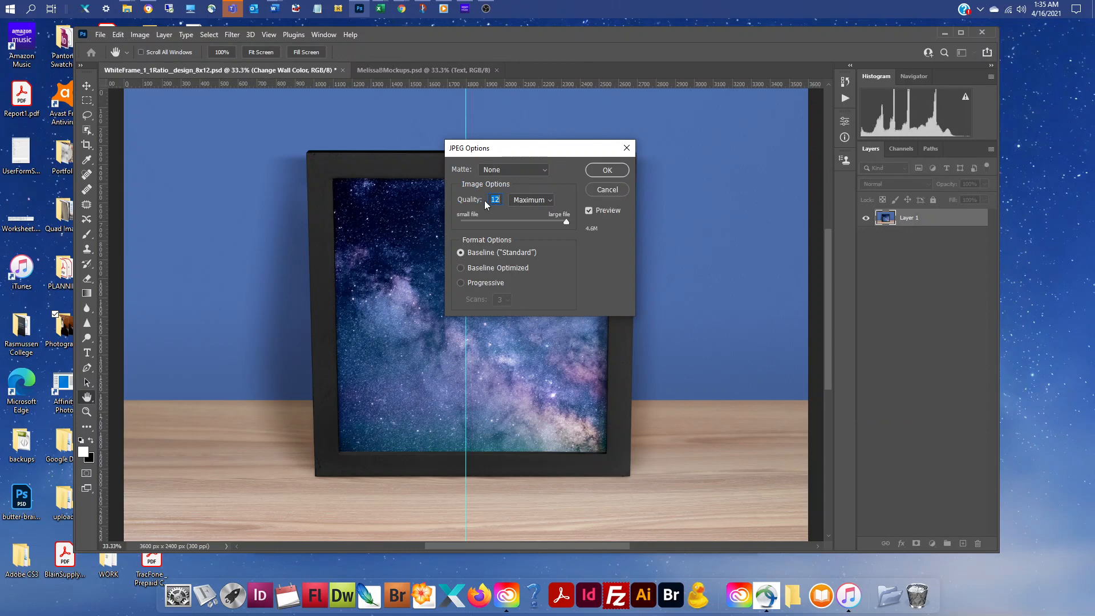
click(608, 170)
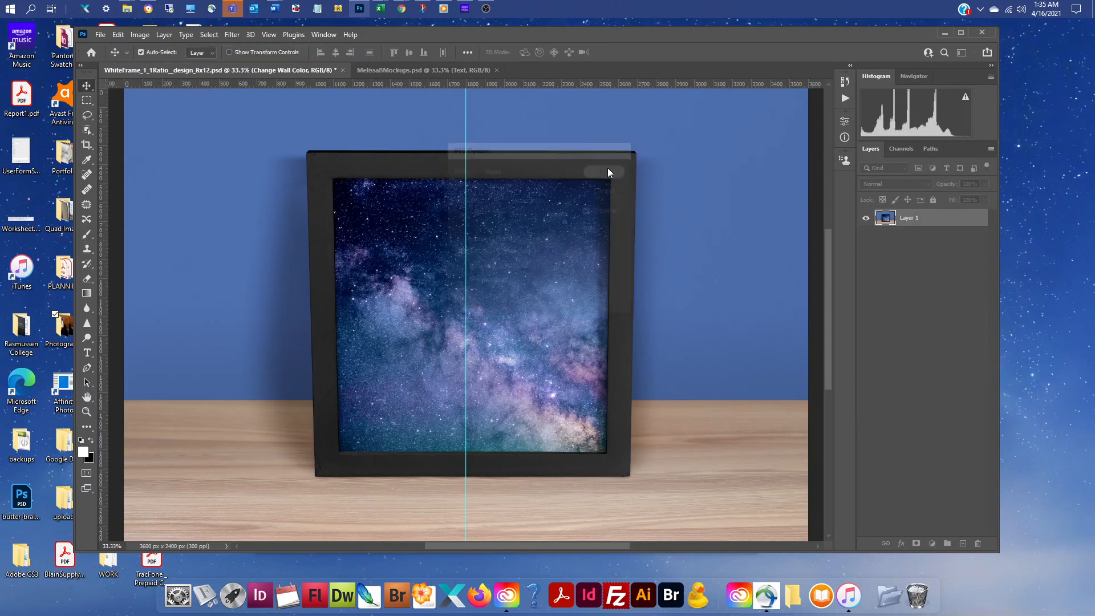
- Save the layered mockup as a Photoshop file named WhiteFrame_1_1Ratio__design2_8x12.psd, and switch to the MelissaBMockups.psd document
click(100, 36)
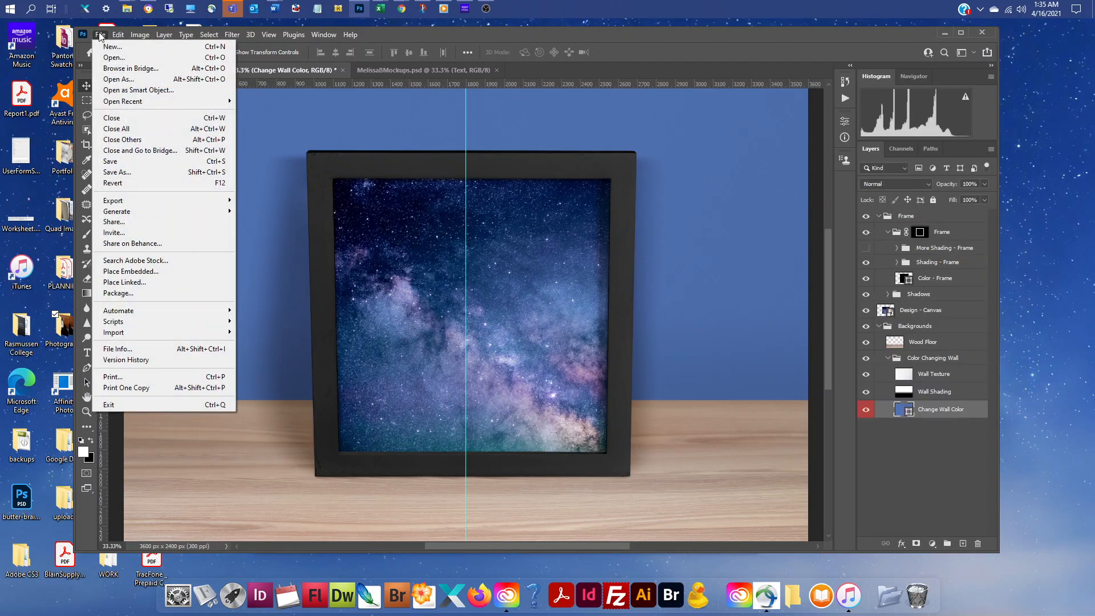
click(123, 172)
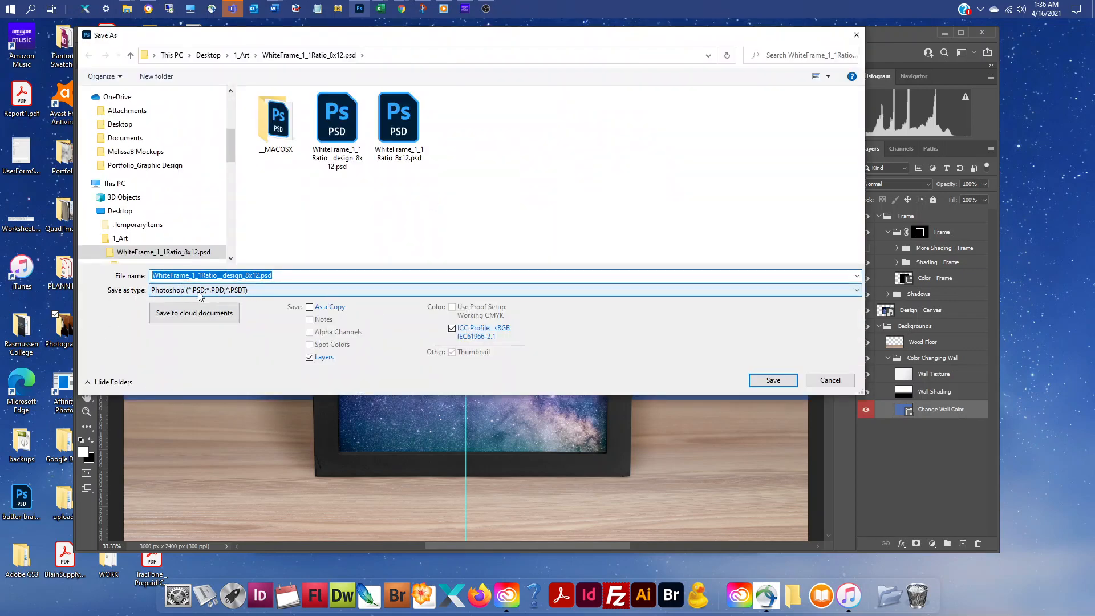
click(247, 276)
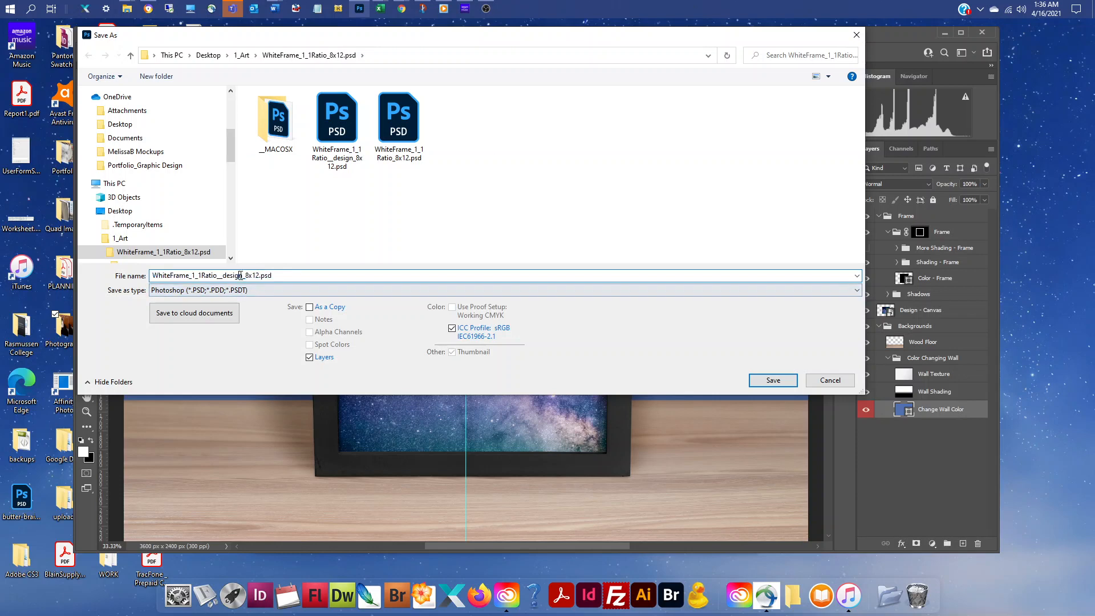
drag(243, 275, 224, 275)
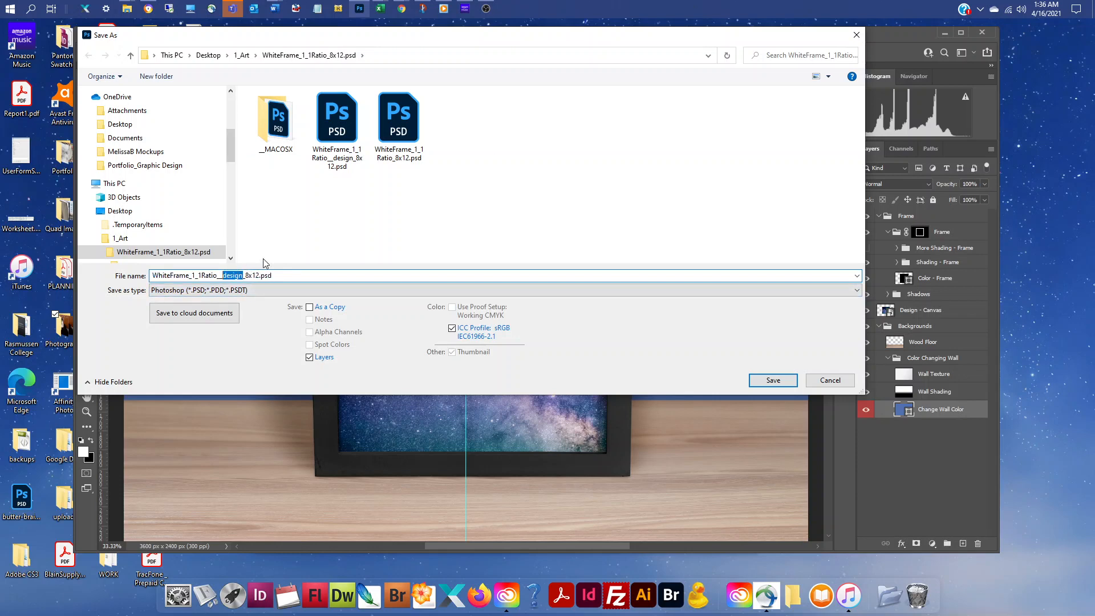
text(design2)
click(773, 380)
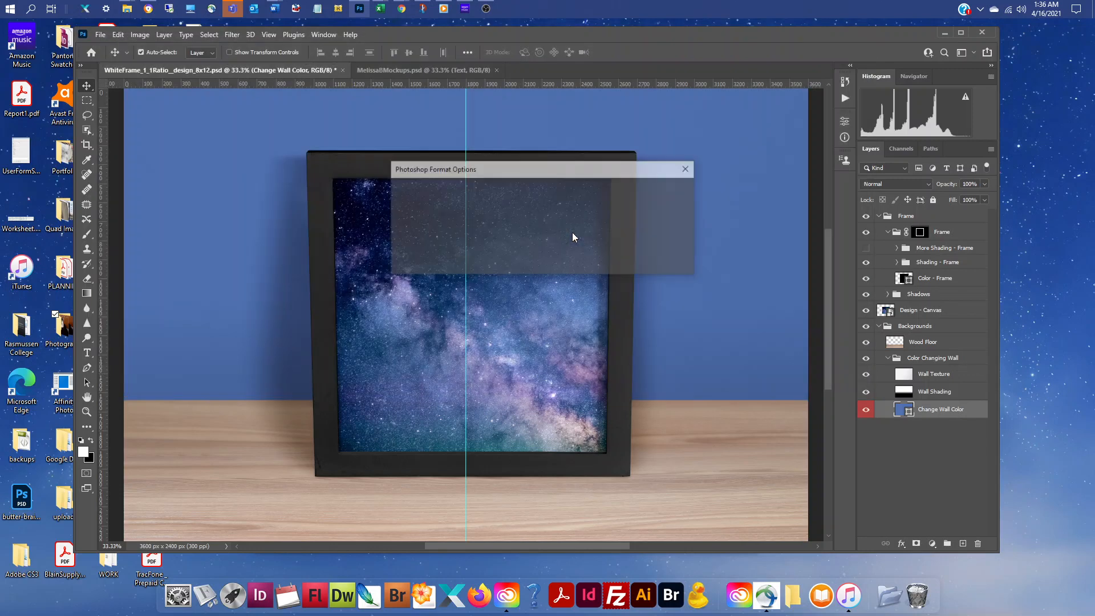
click(674, 191)
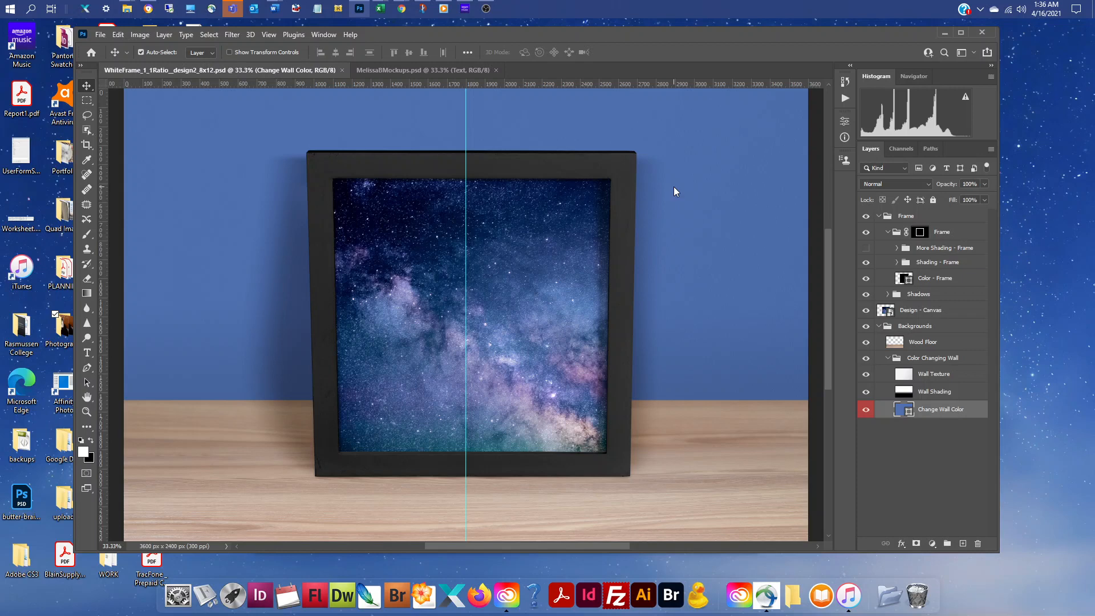
click(418, 71)
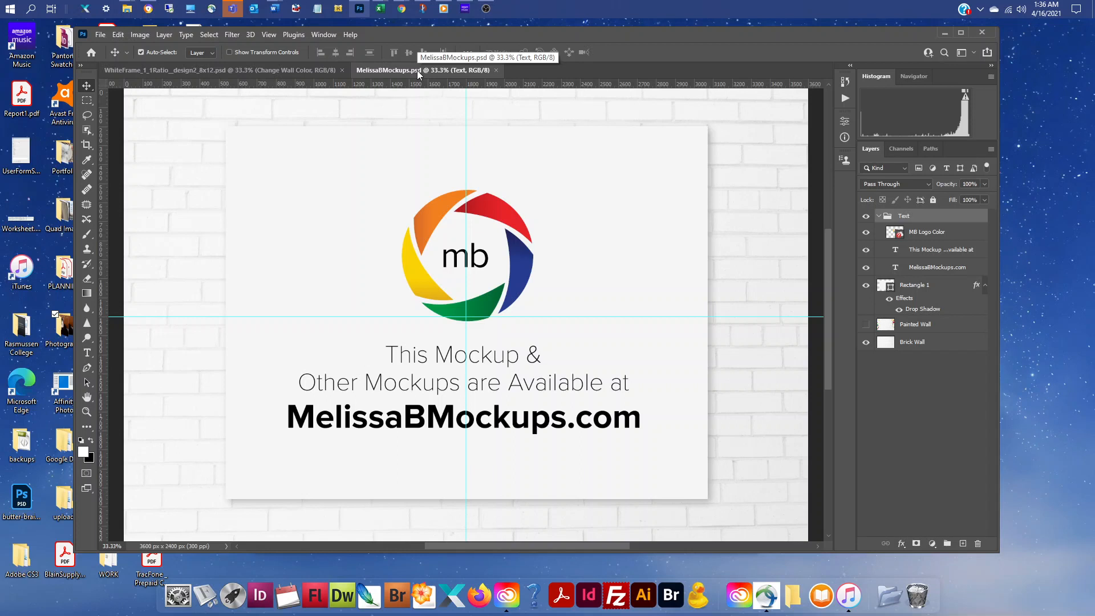